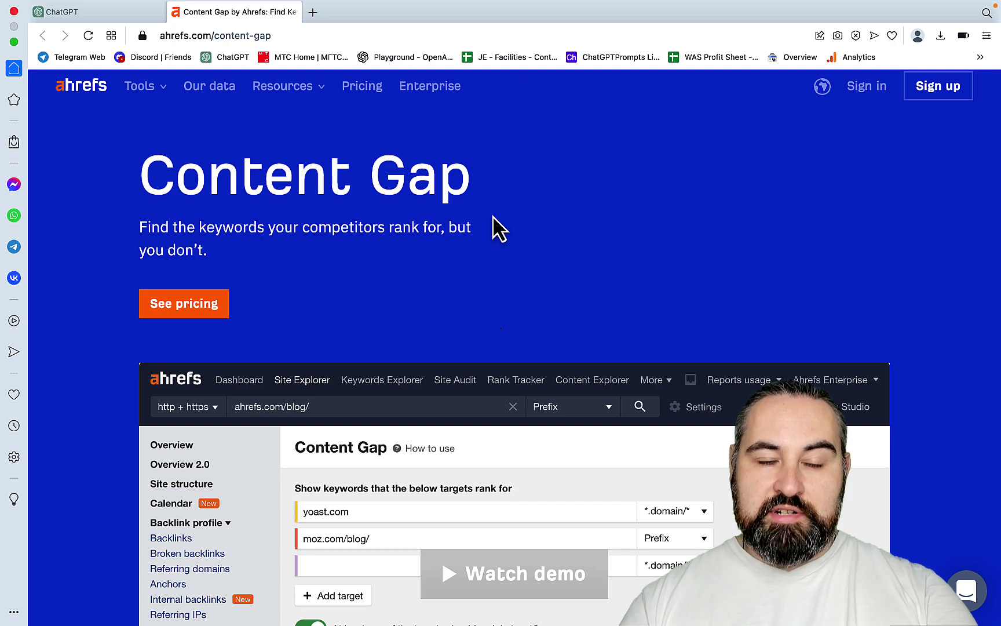
Switch to the ChatGPT chat and set the GPT-4 model to Plugins mode.
{"action": "scroll", "coordinate": [496, 229], "scroll_direction": "down", "scroll_amount": 5}
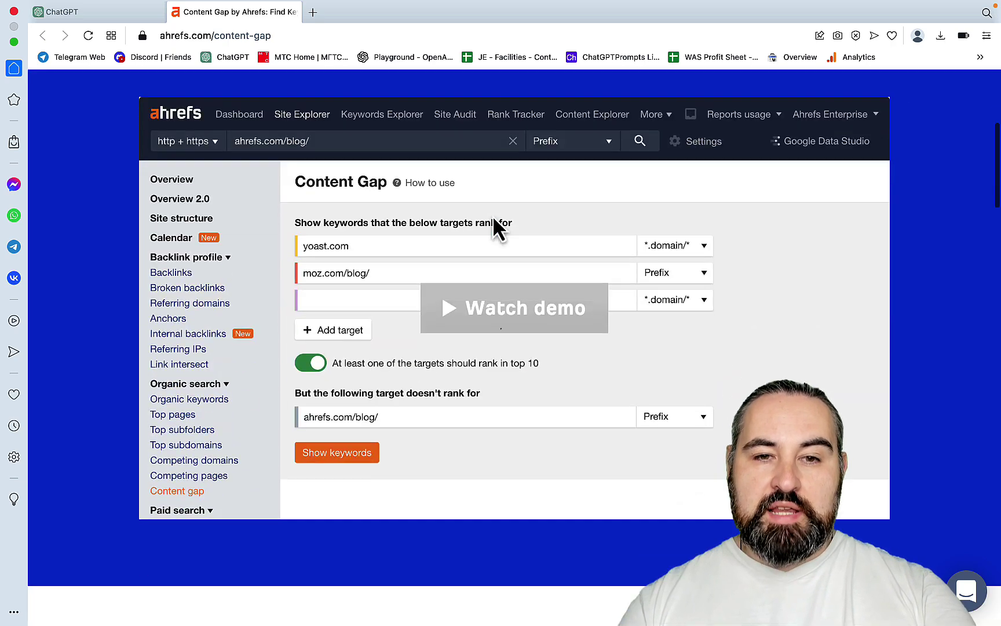
{"action": "scroll", "coordinate": [493, 216], "scroll_direction": "down", "scroll_amount": 20}
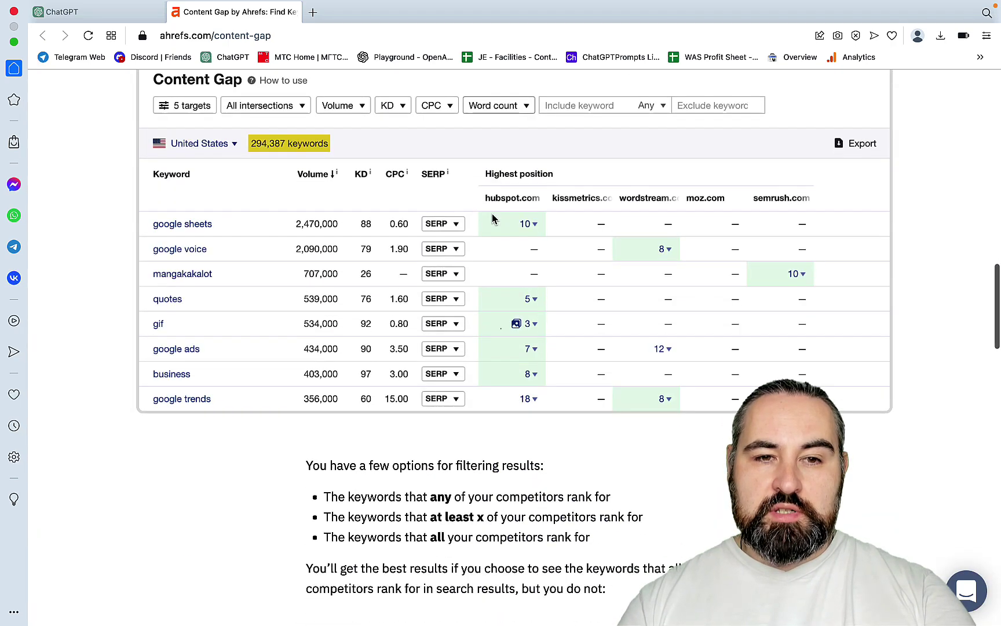
{"action": "scroll", "coordinate": [492, 214], "scroll_direction": "up", "scroll_amount": 2}
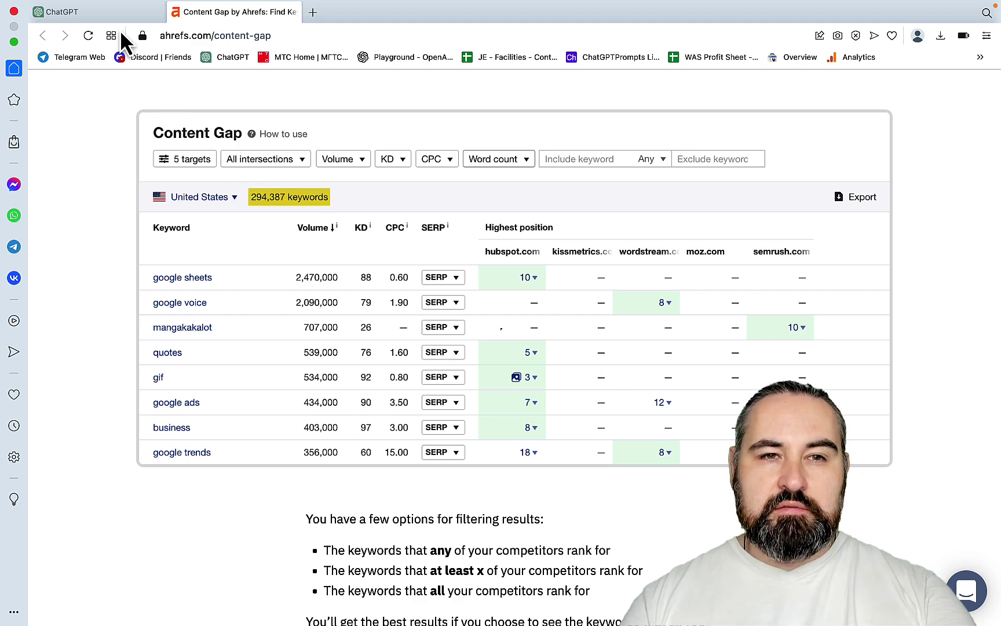
{"action": "left_click", "coordinate": [109, 17]}
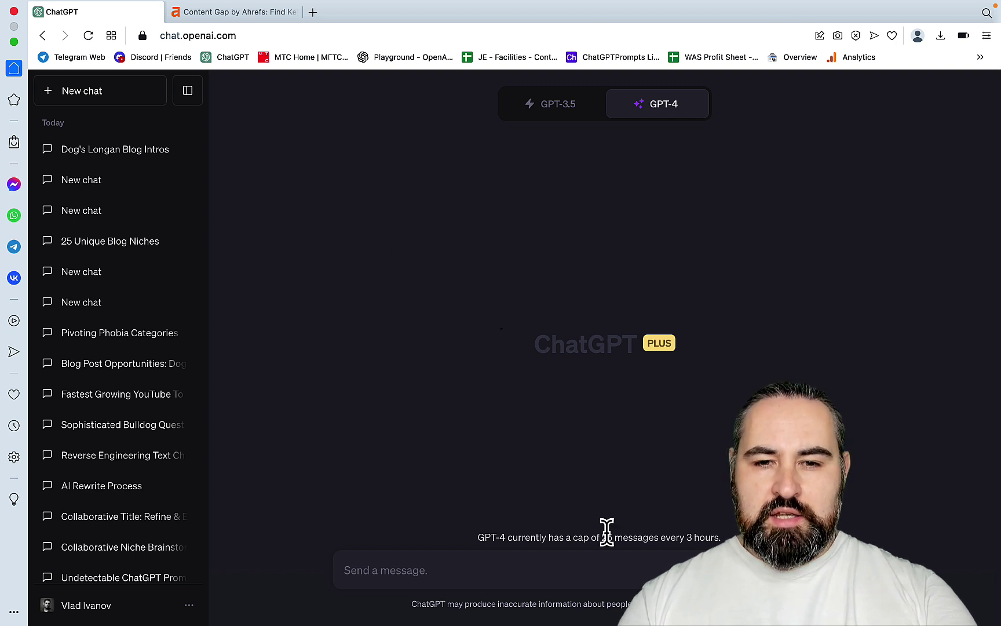
{"action": "mouse_move", "coordinate": [672, 109]}
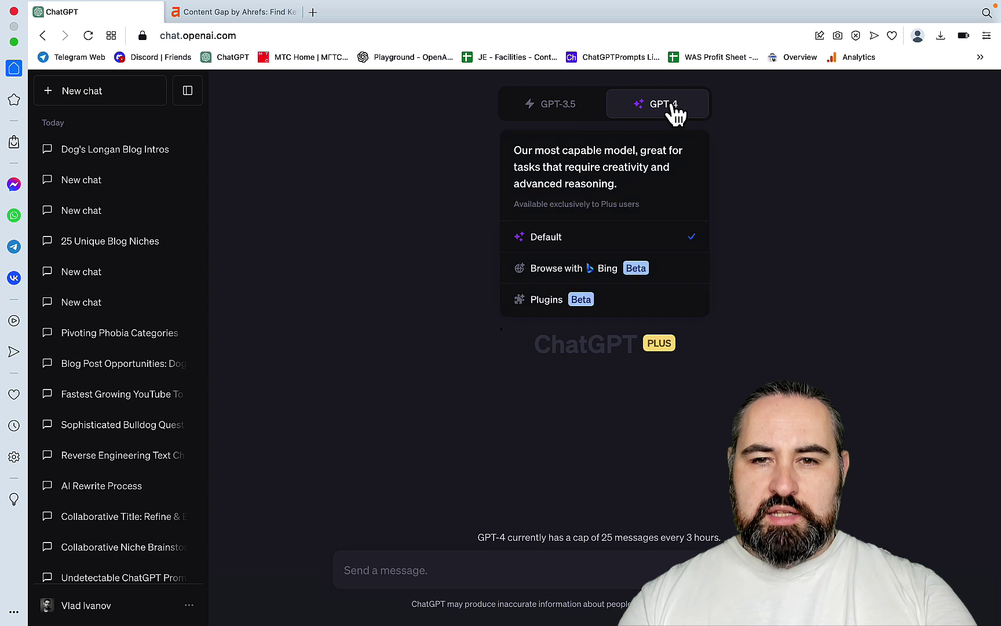
{"action": "left_click", "coordinate": [618, 313]}
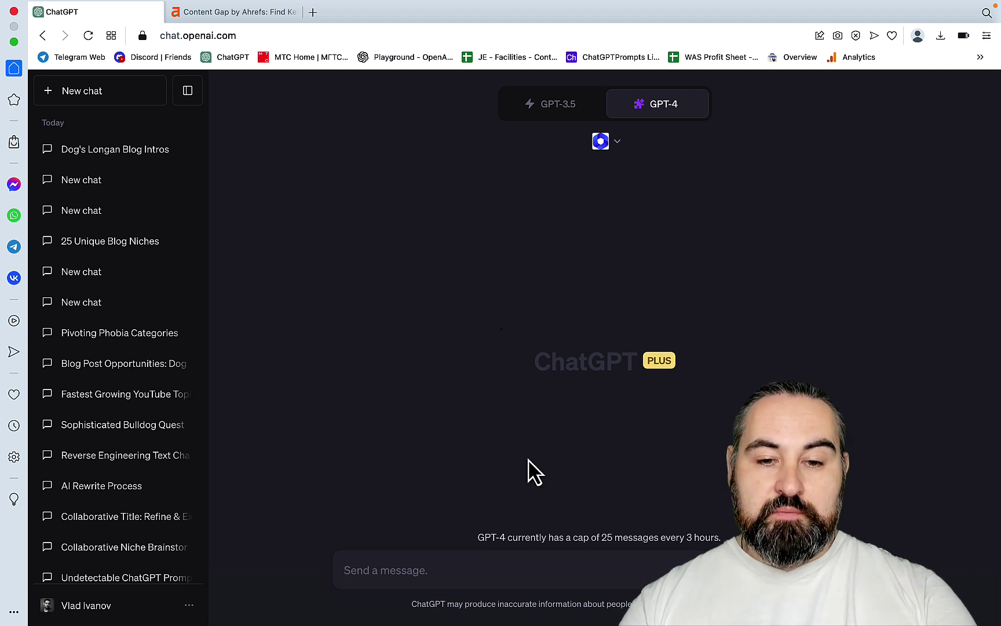
Paste and send the prompt comparing safefordog.com with two competitors and requesting blog-post ideas.
{"action": "key", "text": "super+v"}
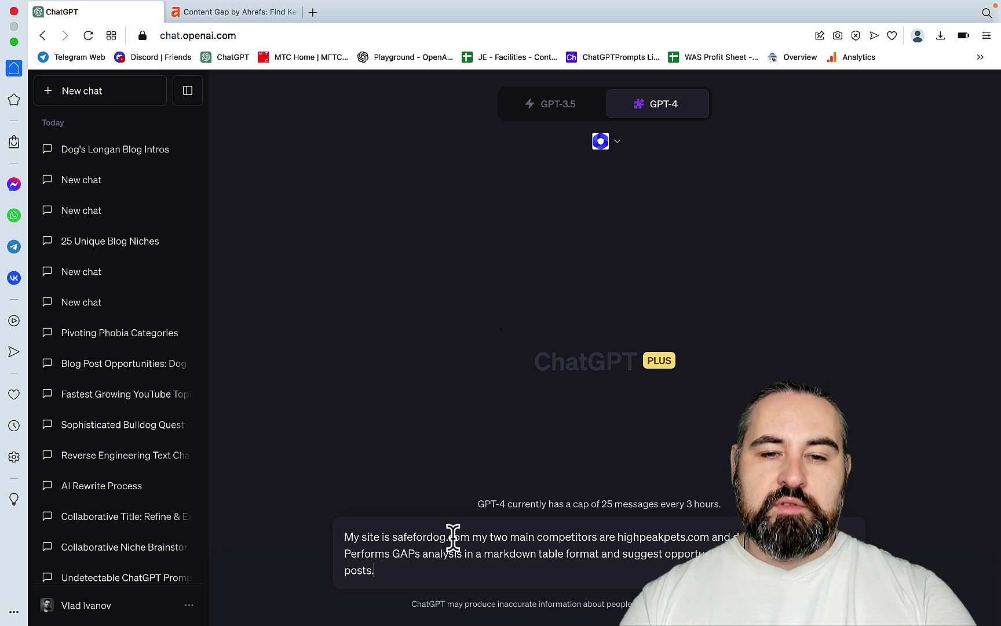
{"action": "left_click_drag", "start_coordinate": [470, 537], "coordinate": [394, 537]}
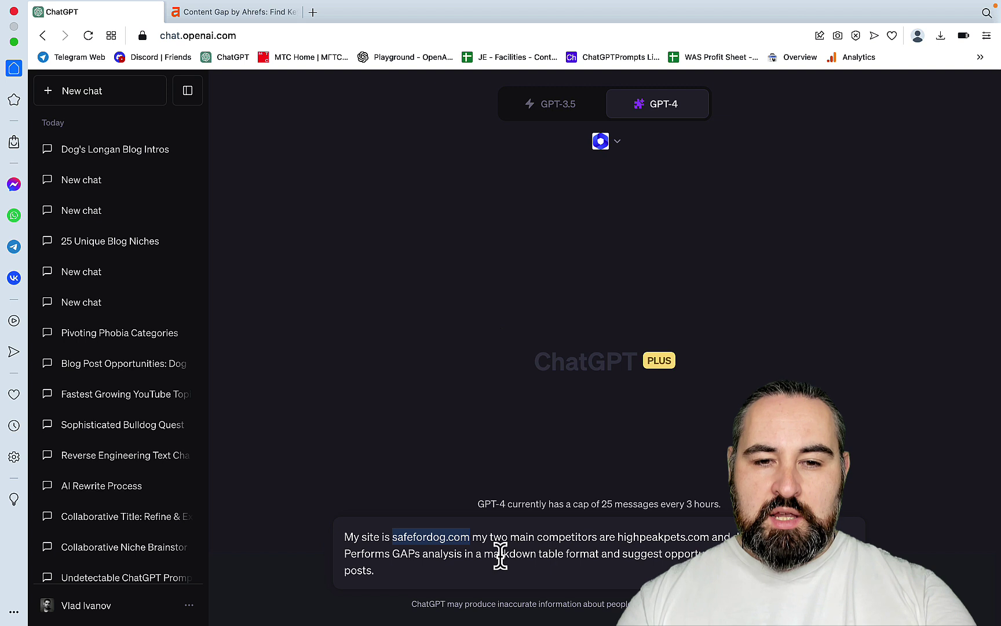
{"action": "left_click", "coordinate": [434, 570]}
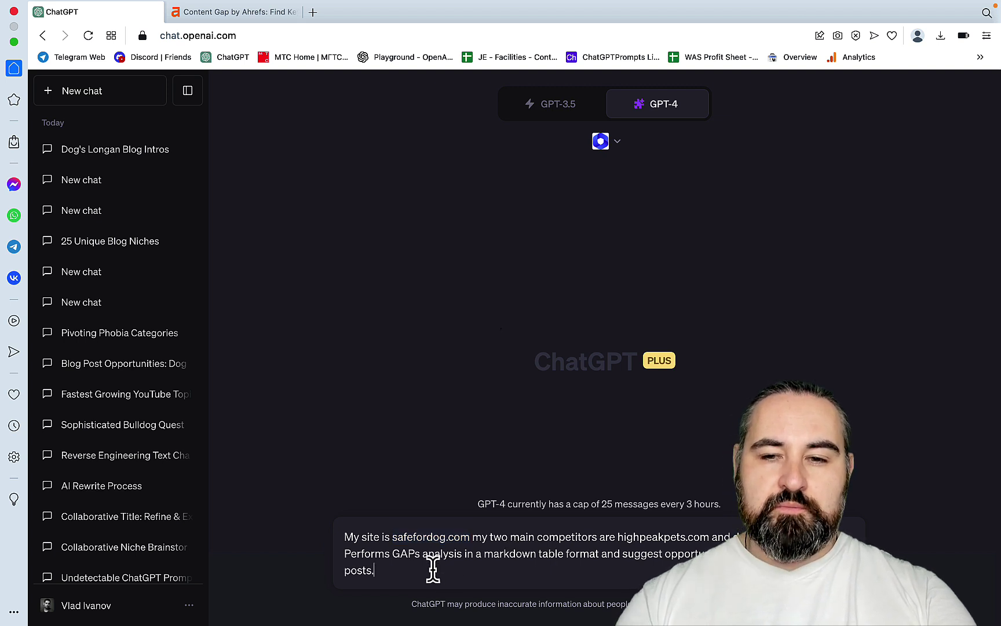
{"action": "key", "text": "Return"}
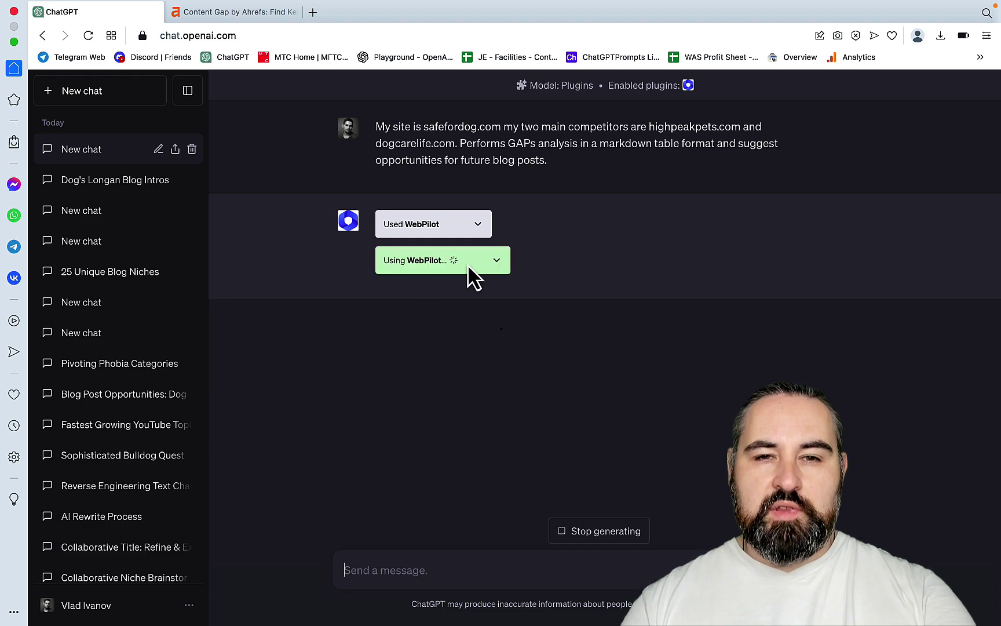
Expand and collapse the WebPilot details for safefordog.com and highpeakpets.com.
{"action": "left_click", "coordinate": [479, 224]}
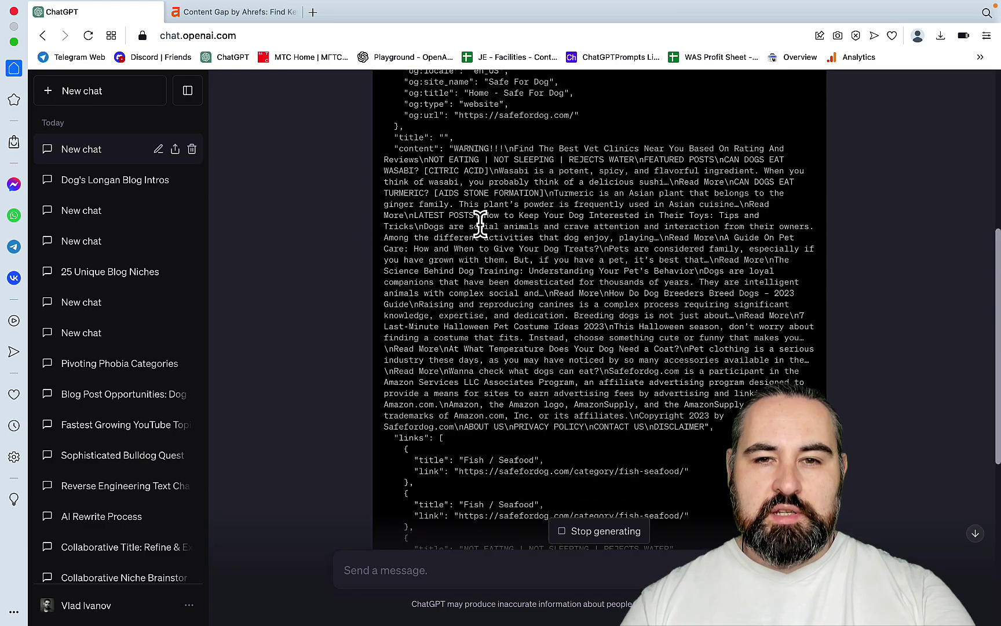
{"action": "left_click", "coordinate": [476, 226]}
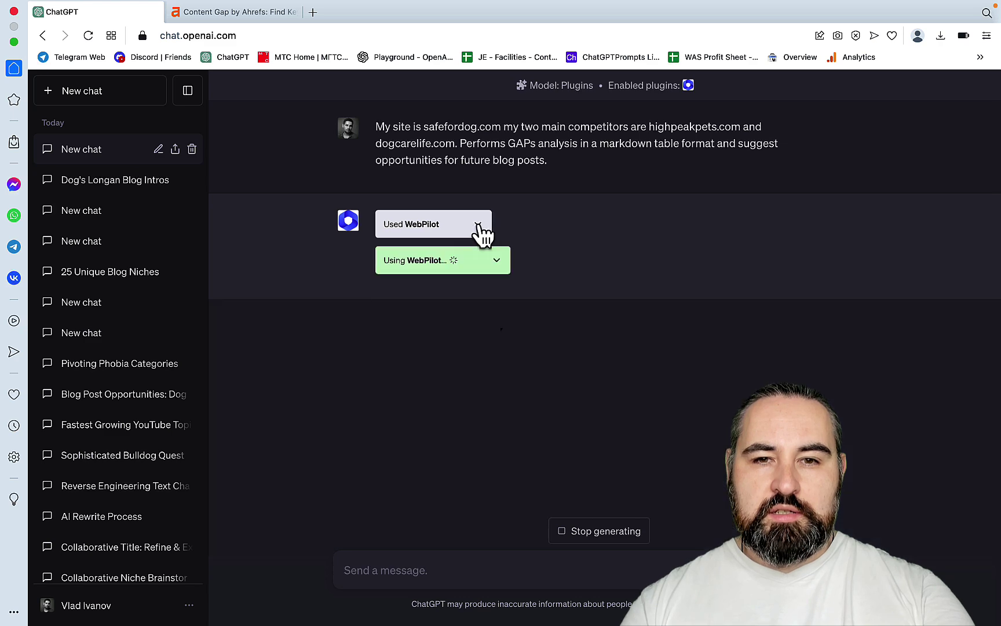
{"action": "left_click", "coordinate": [502, 268]}
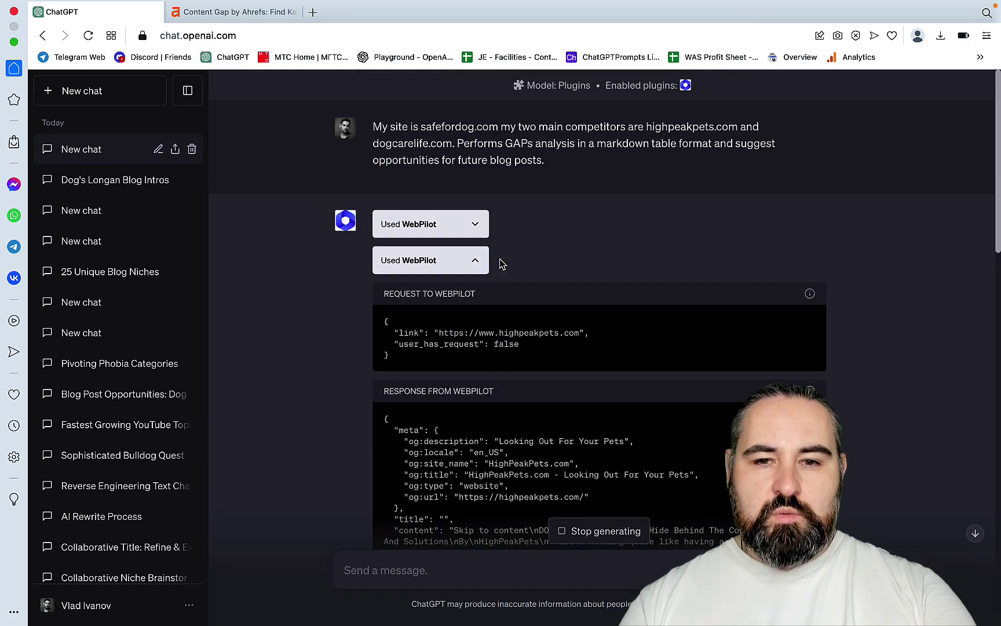
{"action": "left_click", "coordinate": [477, 262]}
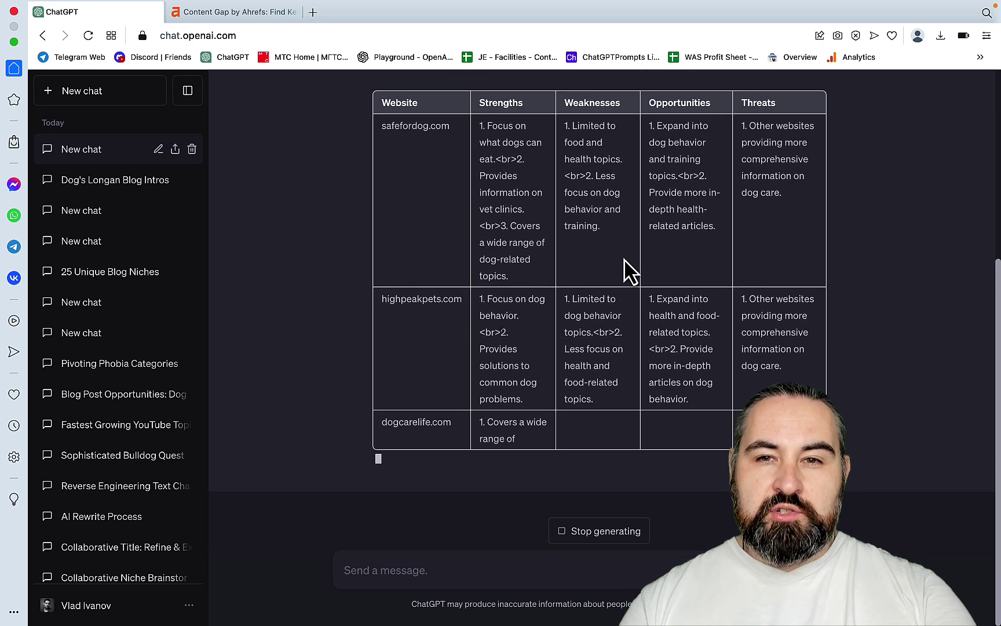
Scroll through the streaming GAPs table as the dogcarelife.com row completes.
{"action": "scroll", "coordinate": [616, 243], "scroll_direction": "up", "scroll_amount": 2}
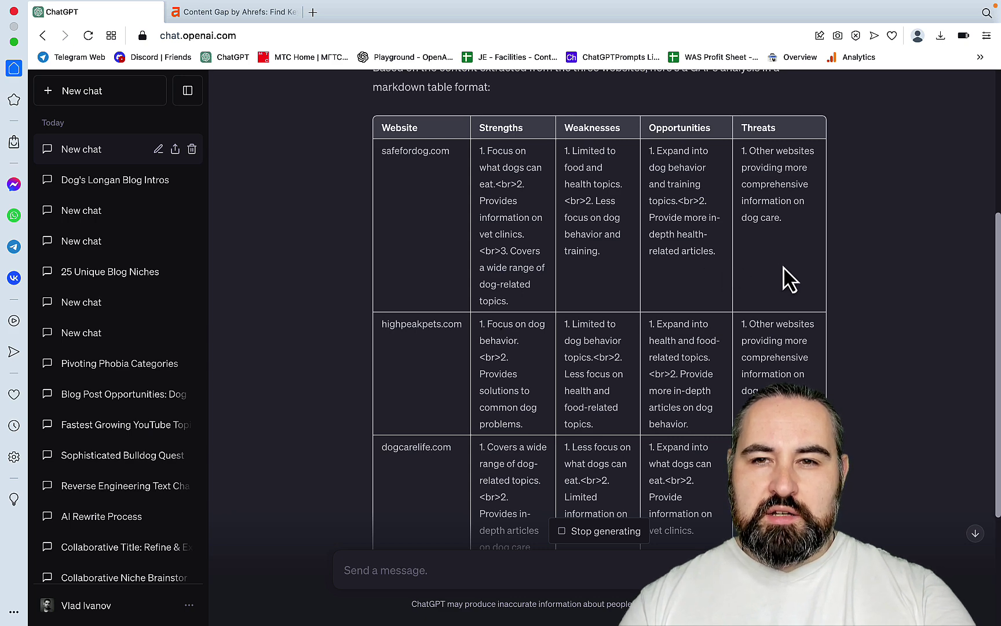
{"action": "scroll", "coordinate": [695, 248], "scroll_direction": "down", "scroll_amount": 3}
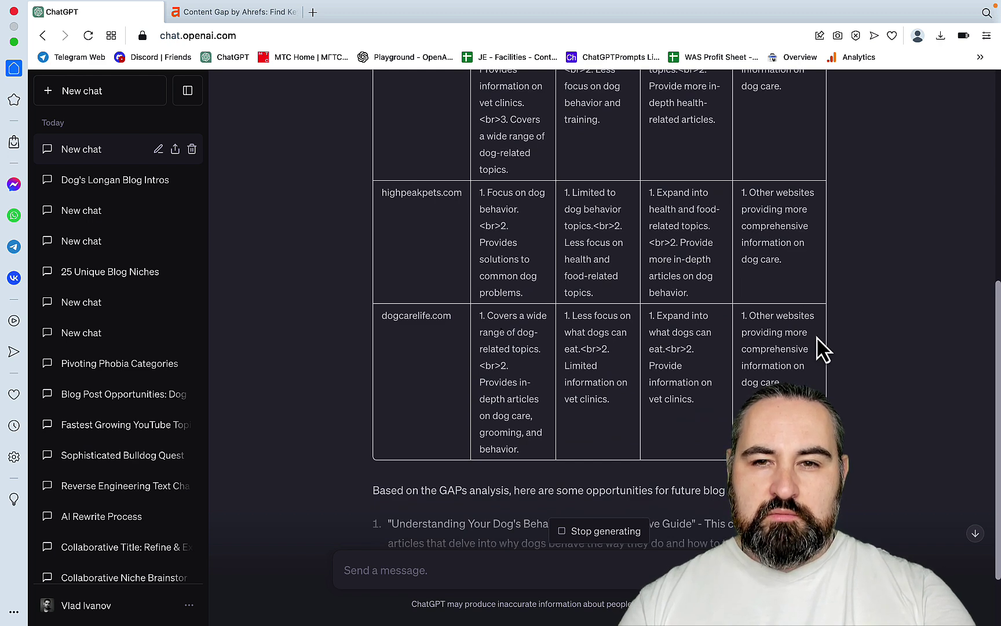
Scroll to the four blog-post ideas, including 'Understanding Your Dog's Behavior' and 'Dog Health 101'.
{"action": "scroll", "coordinate": [568, 278], "scroll_direction": "down", "scroll_amount": 3}
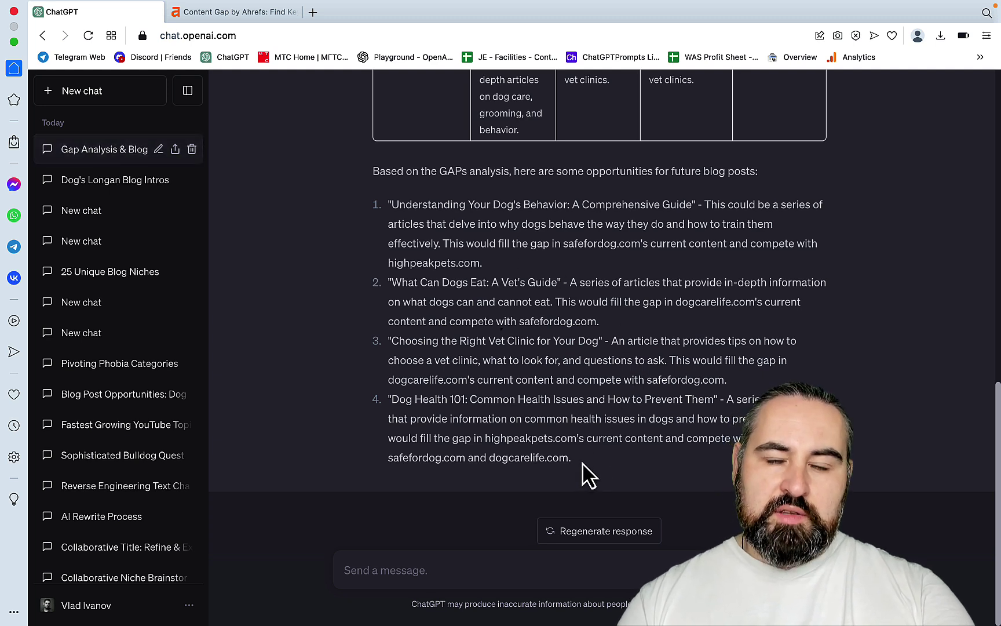
{"action": "scroll", "coordinate": [582, 462], "scroll_direction": "up", "scroll_amount": 5}
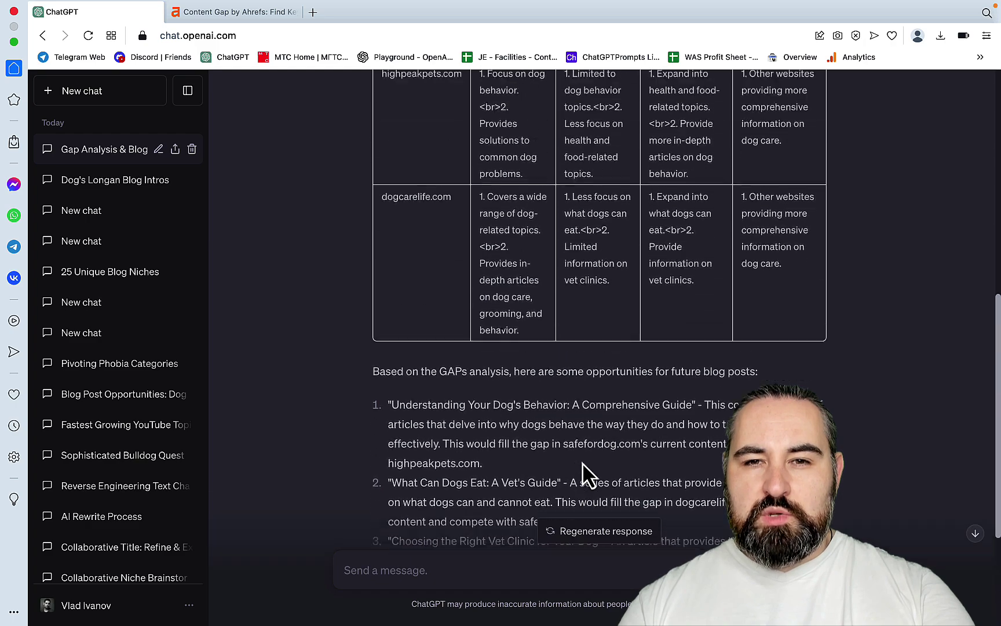
{"action": "scroll", "coordinate": [582, 461], "scroll_direction": "down", "scroll_amount": 4}
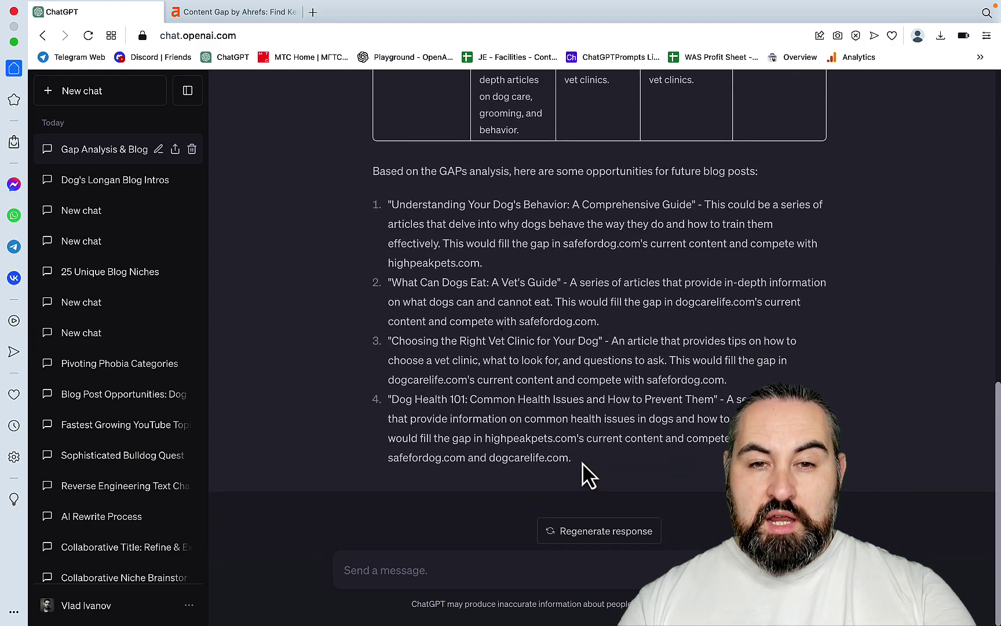
{"action": "scroll", "coordinate": [582, 463], "scroll_direction": "up", "scroll_amount": 10}
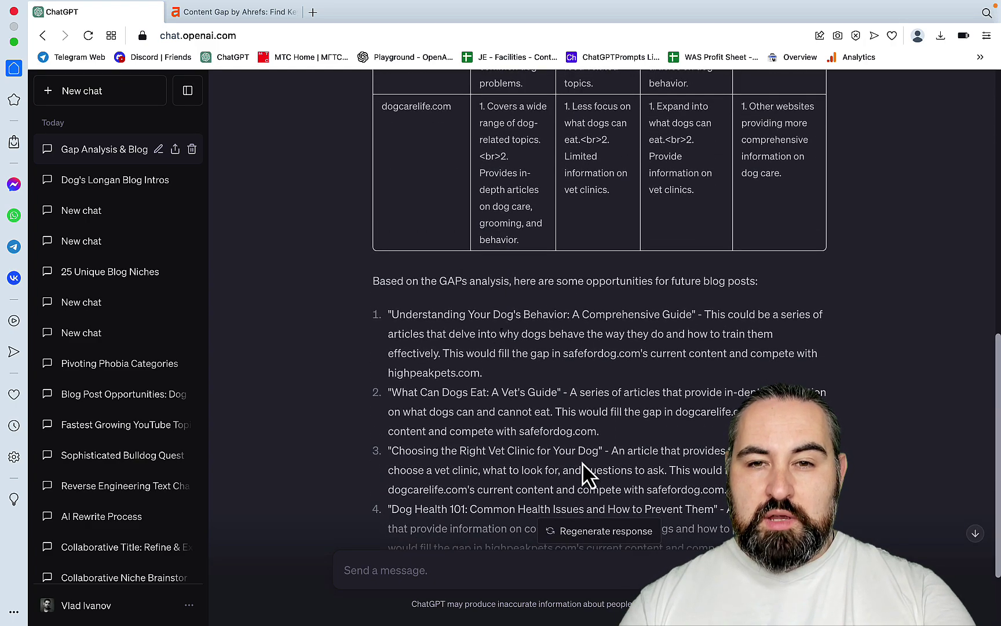
{"action": "scroll", "coordinate": [582, 463], "scroll_direction": "up", "scroll_amount": 1}
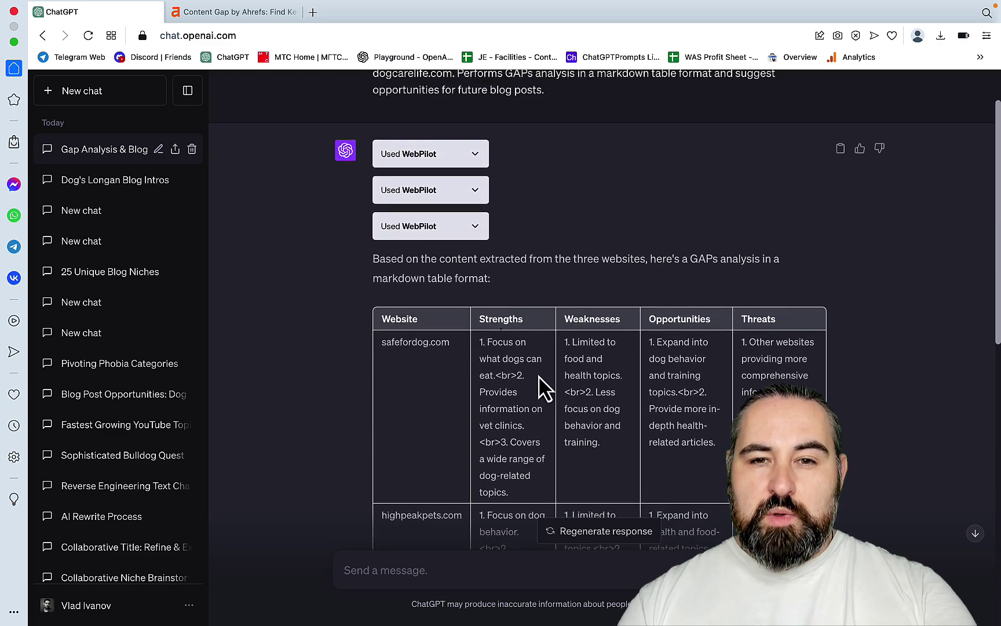
{"action": "scroll", "coordinate": [541, 383], "scroll_direction": "up", "scroll_amount": 1}
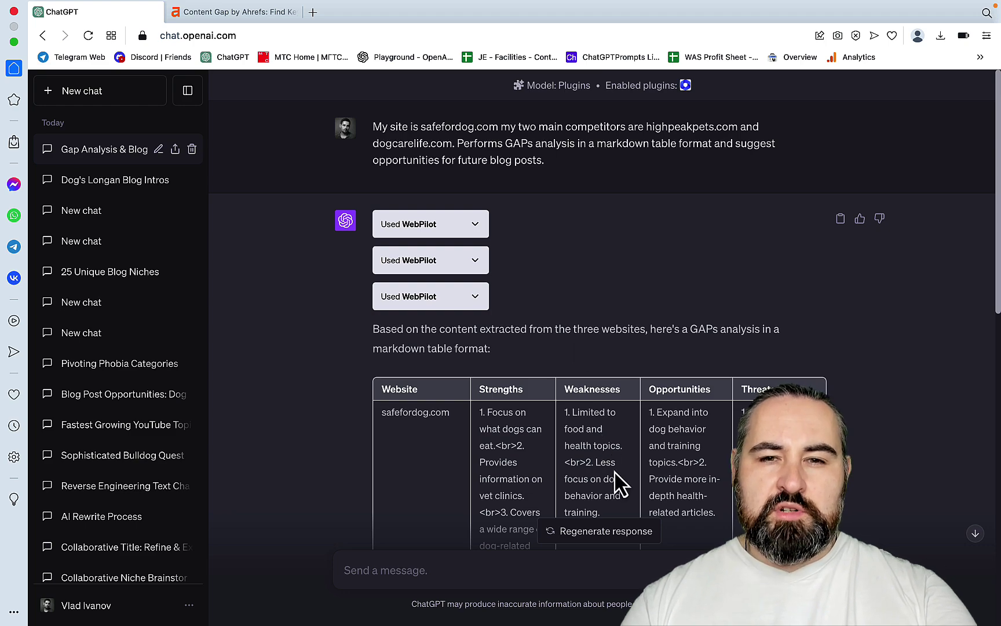
{"action": "scroll", "coordinate": [599, 411], "scroll_direction": "down", "scroll_amount": 10}
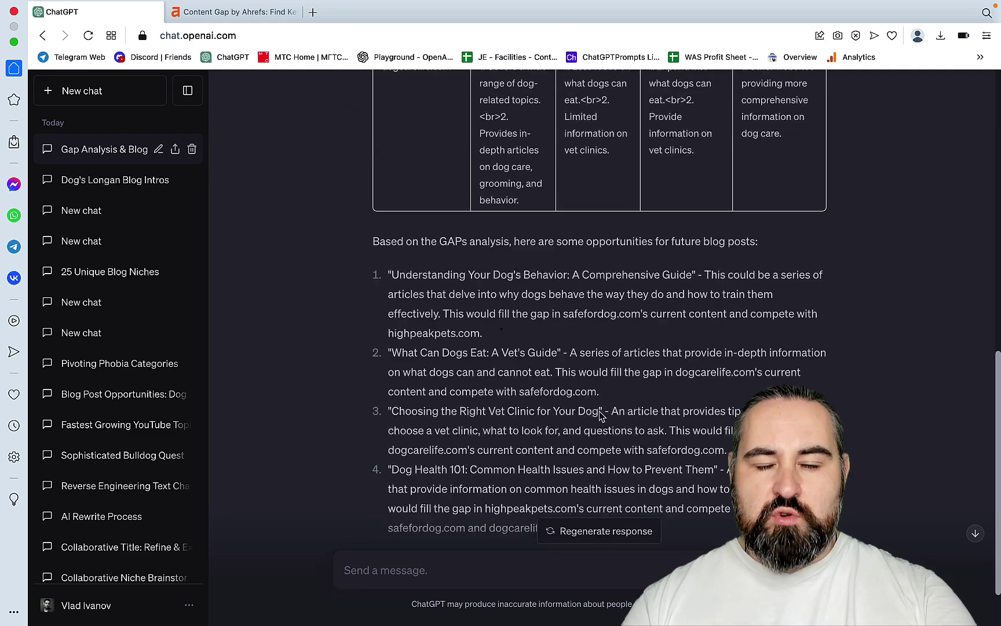
{"action": "scroll", "coordinate": [599, 415], "scroll_direction": "down", "scroll_amount": 2}
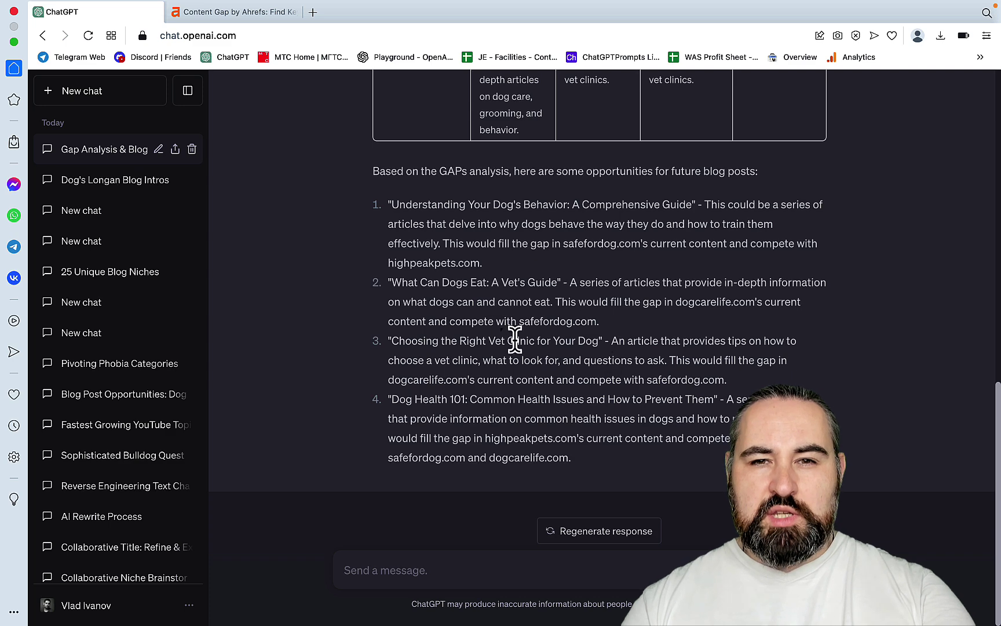
Start a new GPT-4 Plugins chat with only the VoxScript plugin enabled.
{"action": "left_click", "coordinate": [118, 95]}
{"action": "left_click", "coordinate": [686, 112]}
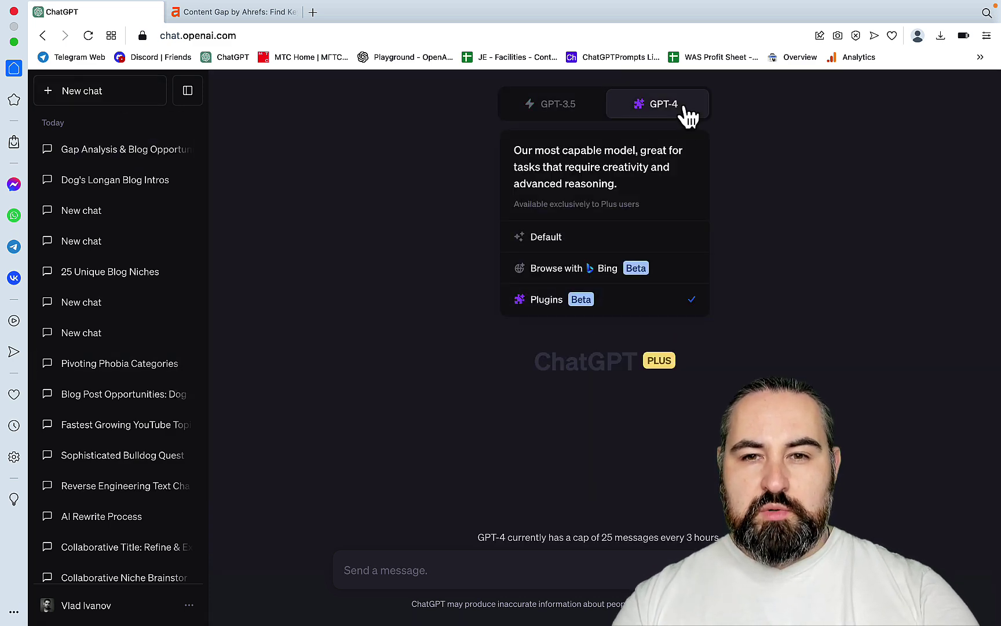
{"action": "left_click", "coordinate": [666, 307]}
{"action": "left_click", "coordinate": [615, 142]}
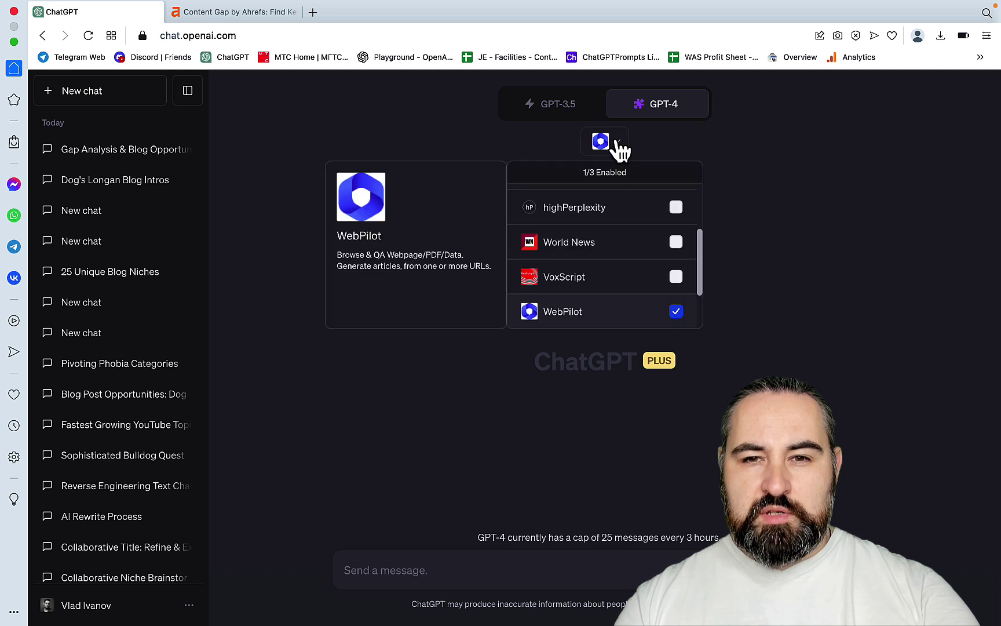
{"action": "left_click", "coordinate": [676, 277]}
{"action": "left_click", "coordinate": [676, 312]}
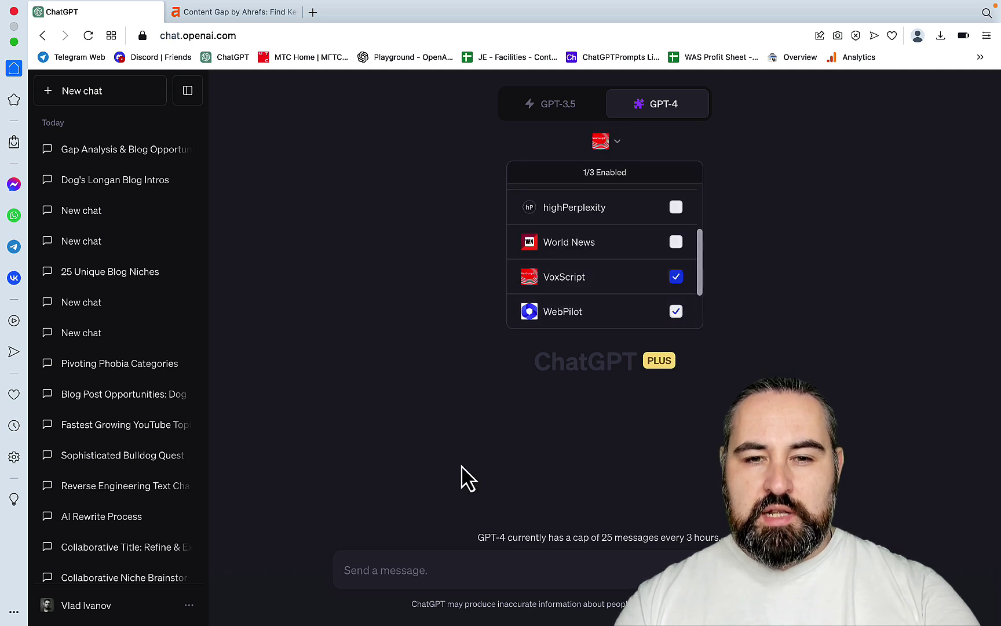
Paste and send the YouTube channel gap-analysis prompt covering two competitor channels.
{"action": "left_click", "coordinate": [379, 570]}
{"action": "key", "text": "super+v"}
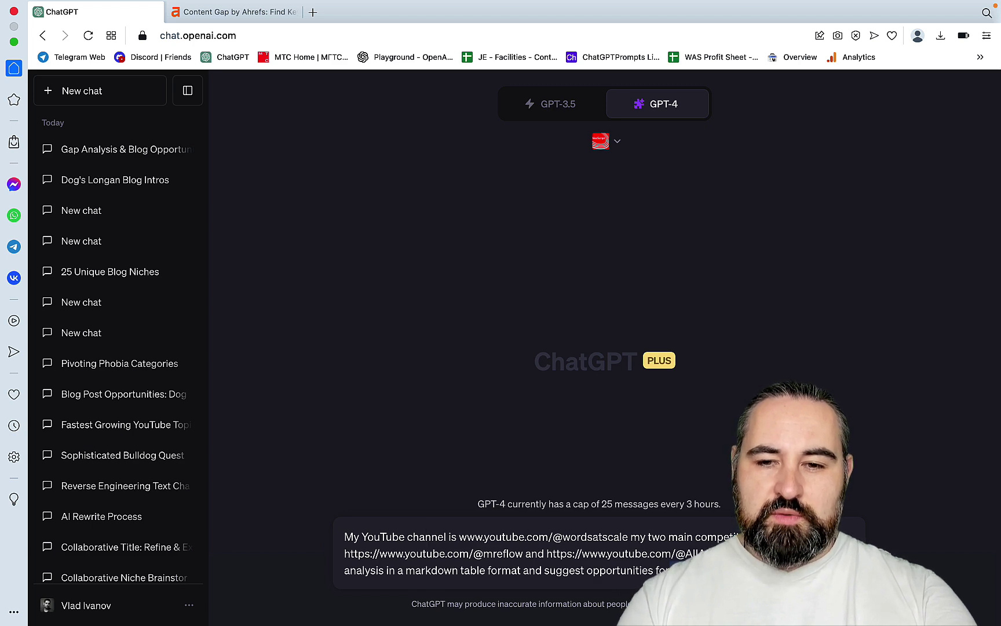
{"action": "key", "text": "Return"}
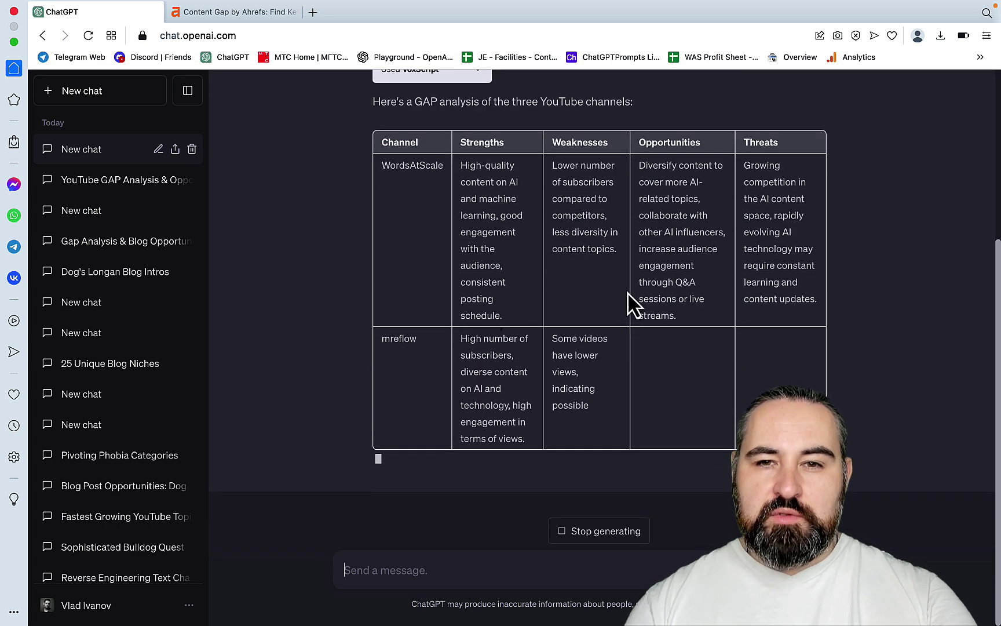
Scroll up the streaming YouTube GAP table and highlight the Q&A phrase in an Opportunities cell.
{"action": "scroll", "coordinate": [631, 285], "scroll_direction": "up", "scroll_amount": 3}
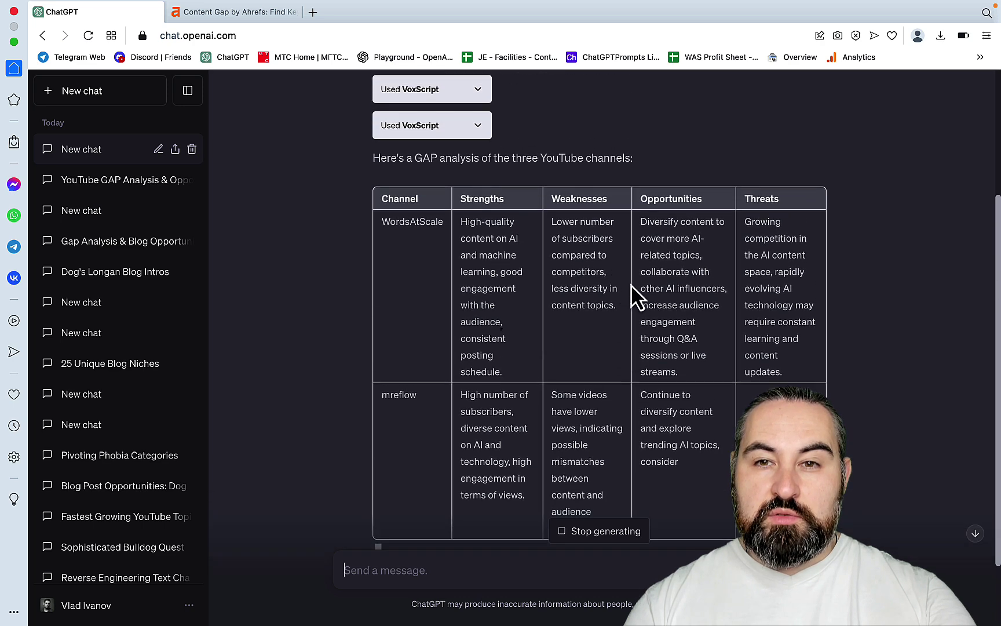
{"action": "scroll", "coordinate": [631, 285], "scroll_direction": "up", "scroll_amount": 1}
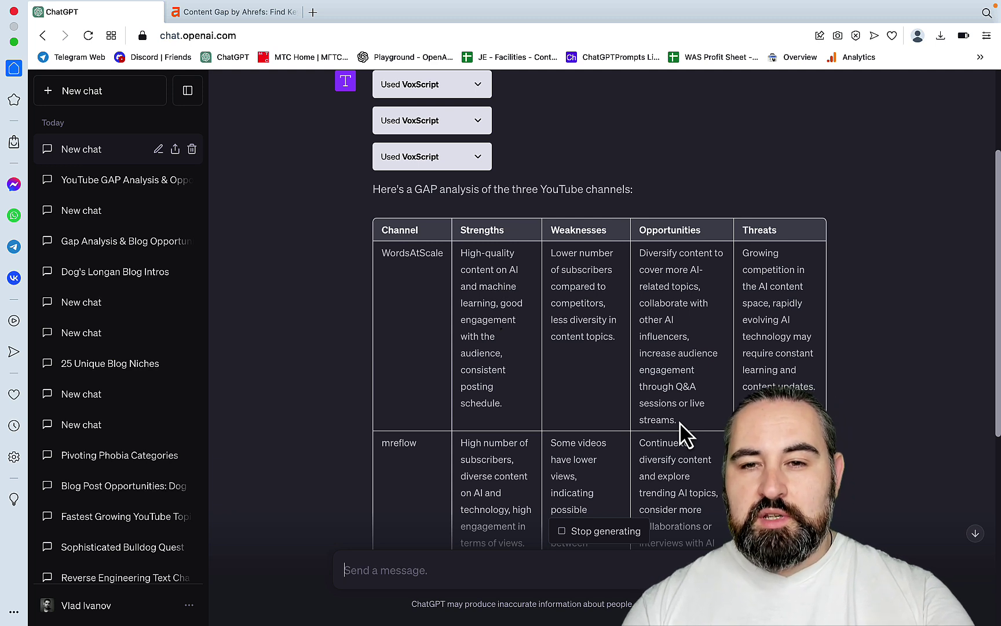
{"action": "left_click_drag", "start_coordinate": [676, 387], "coordinate": [699, 387]}
{"action": "left_click", "coordinate": [710, 403]}
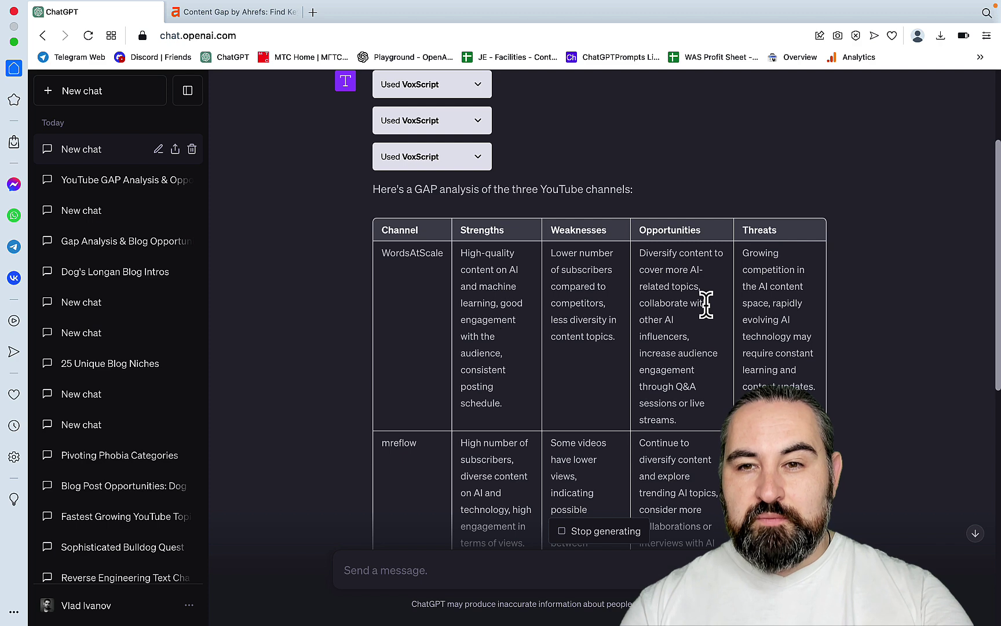
Scroll to the WordsAtScale video ideas and highlight 'AI News Updates' and 'Interviews with AI Experts'.
{"action": "scroll", "coordinate": [712, 297], "scroll_direction": "down", "scroll_amount": 10}
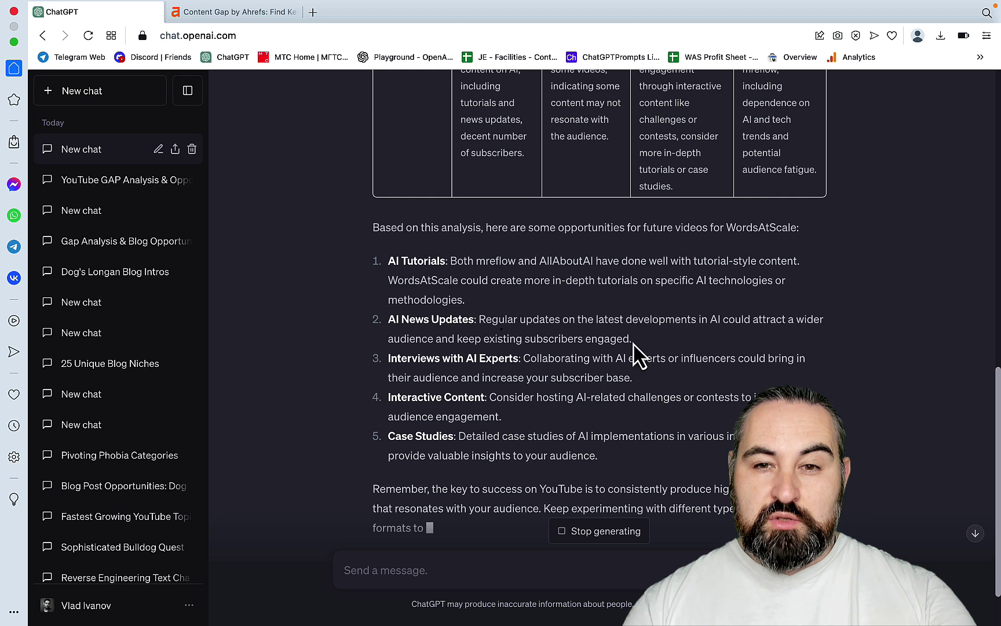
{"action": "left_click_drag", "start_coordinate": [633, 341], "coordinate": [375, 321]}
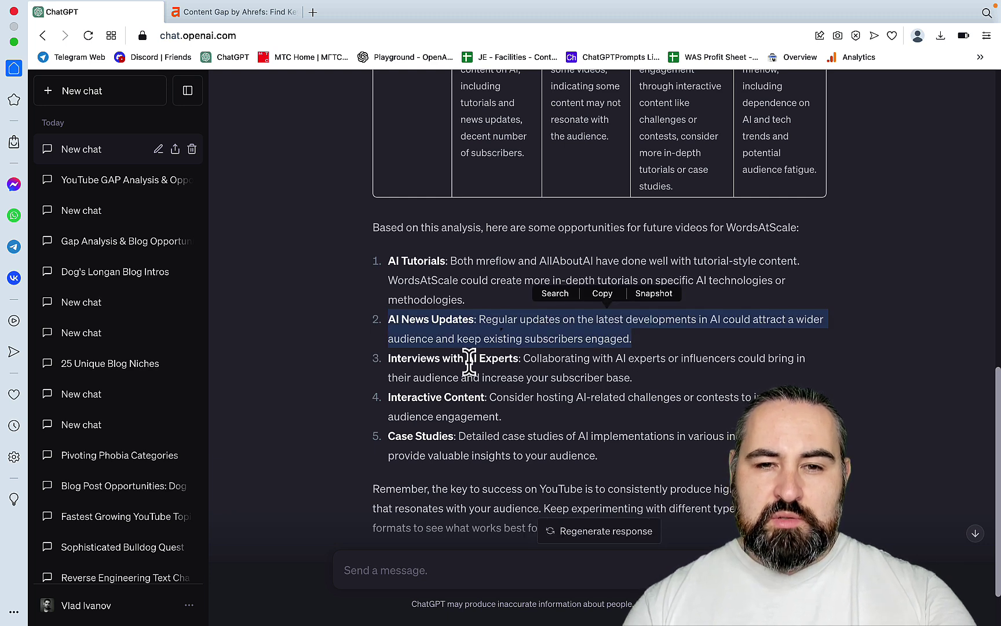
{"action": "left_click_drag", "start_coordinate": [659, 391], "coordinate": [392, 358]}
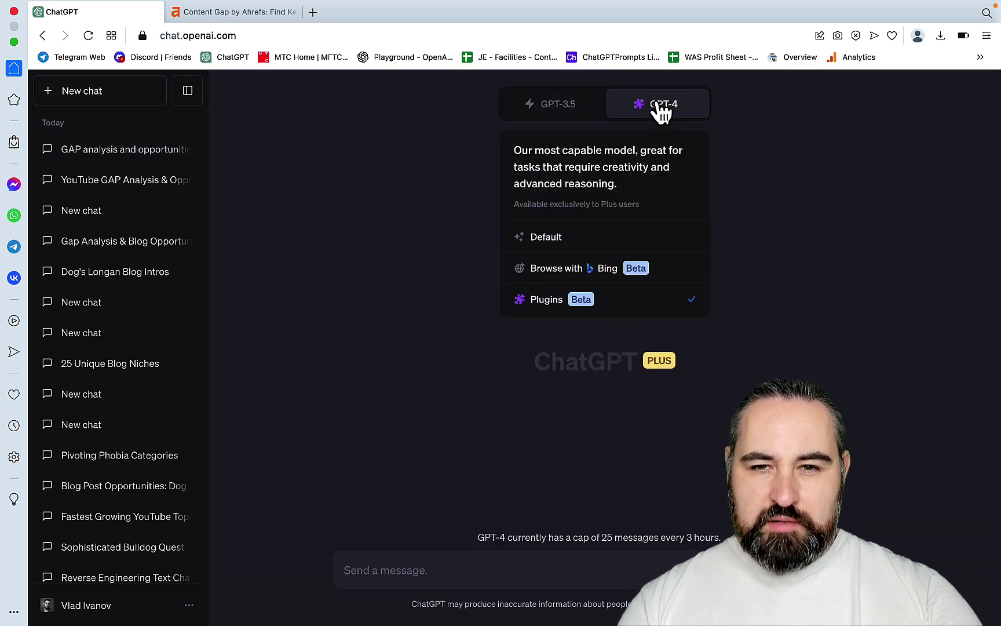
Select GPT-4 Plugins and swap VoxScript for WebPilot as the enabled plugin.
{"action": "left_click", "coordinate": [683, 302]}
{"action": "left_click", "coordinate": [618, 145]}
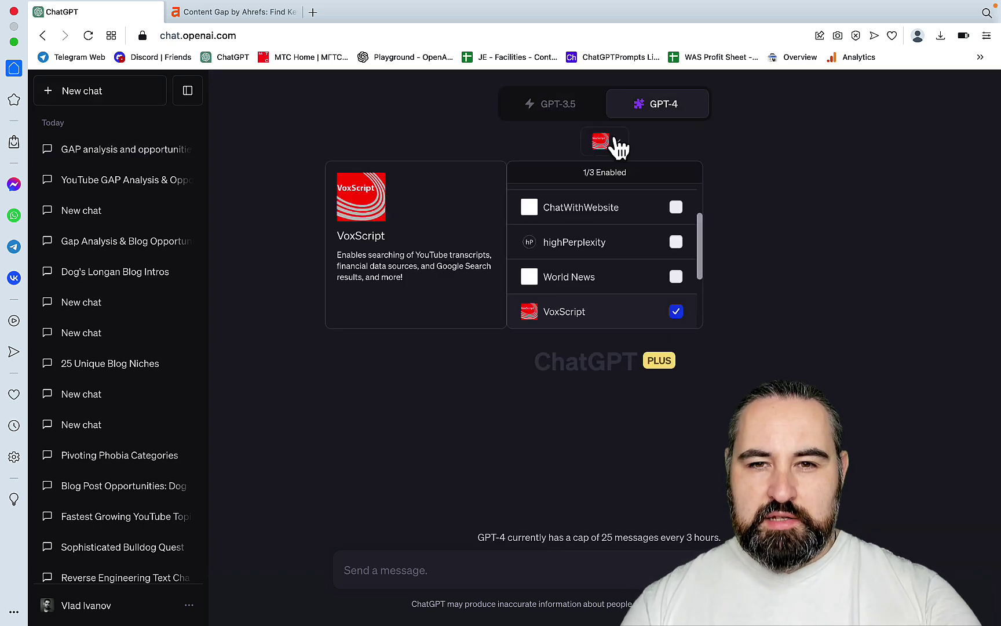
{"action": "left_click", "coordinate": [676, 312]}
{"action": "left_click", "coordinate": [677, 239]}
{"action": "scroll", "coordinate": [682, 270], "scroll_direction": "up", "scroll_amount": 2}
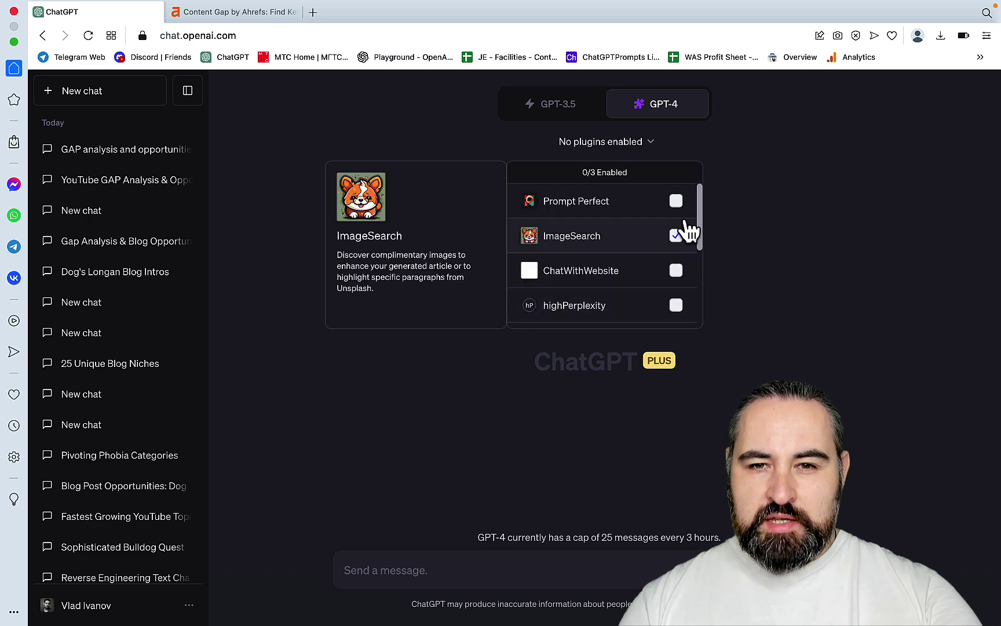
{"action": "scroll", "coordinate": [684, 244], "scroll_direction": "down", "scroll_amount": 3}
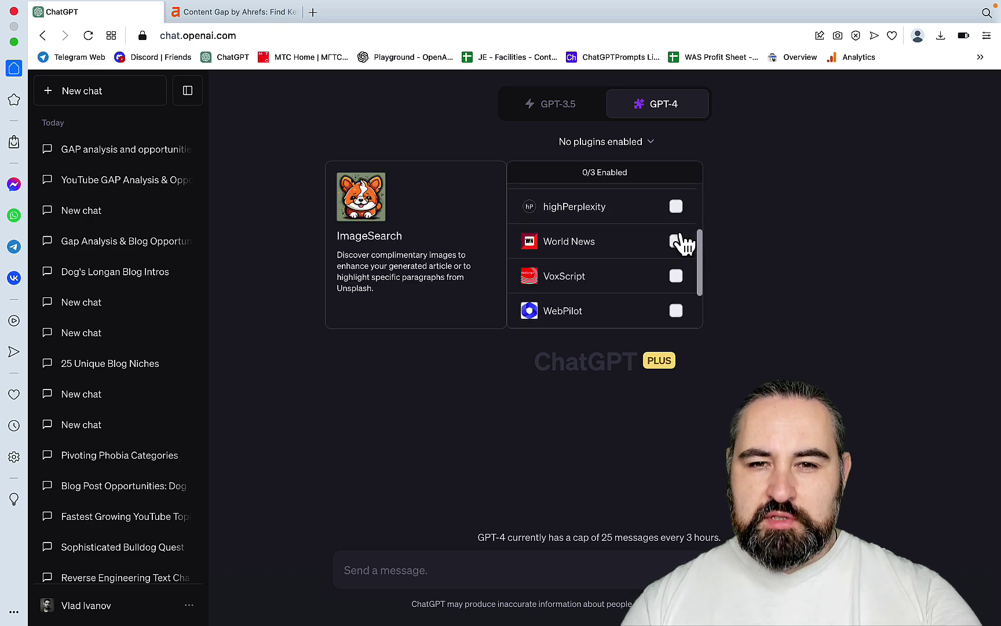
{"action": "scroll", "coordinate": [682, 239], "scroll_direction": "down", "scroll_amount": 1}
{"action": "left_click", "coordinate": [676, 279]}
{"action": "left_click", "coordinate": [769, 378]}
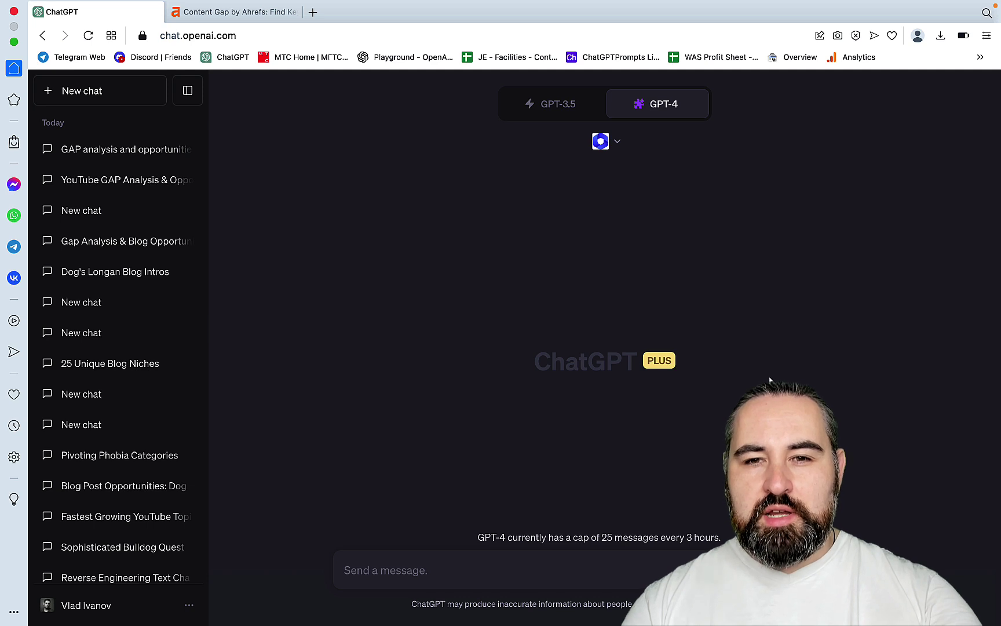
Paste and send the pit-bull muscle article gap-analysis prompt with three article URLs.
{"action": "left_click", "coordinate": [385, 574]}
{"action": "key", "text": "super+v"}
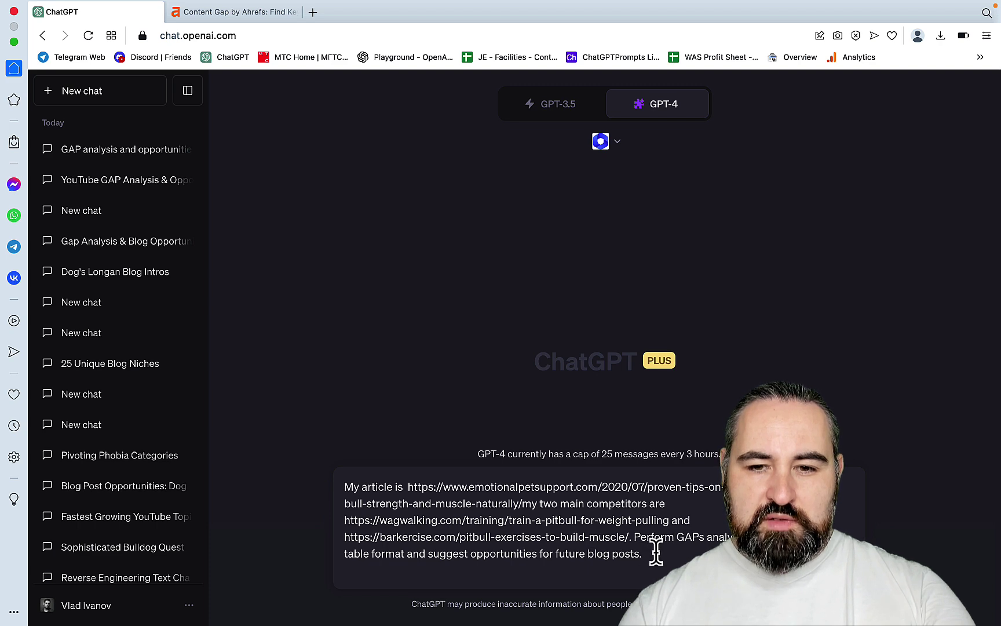
{"action": "key", "text": "Return"}
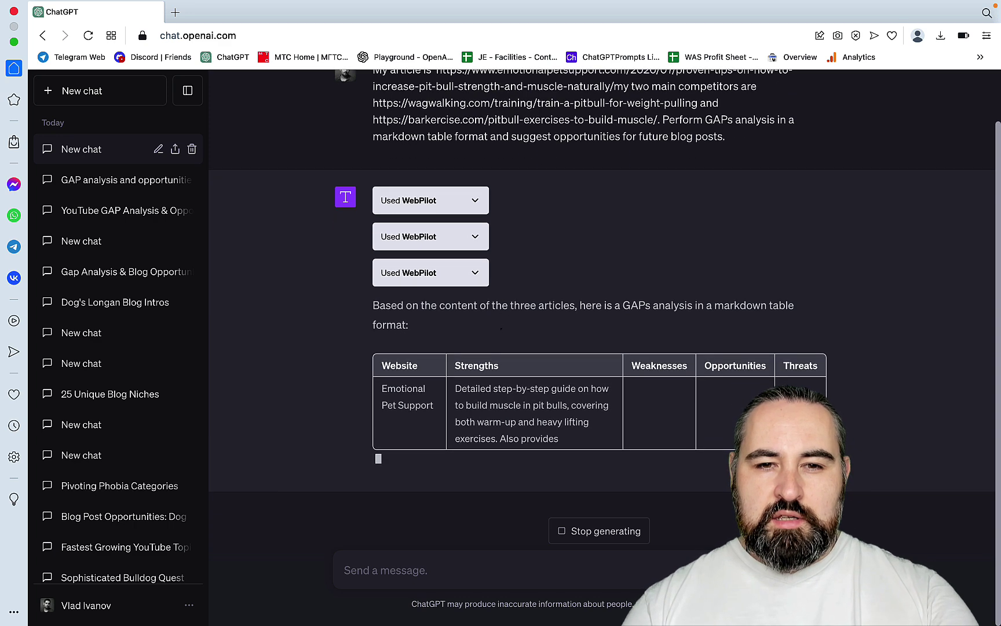
Highlight the emotionalpetsupport.com domain in the prompt and scroll through the streaming table.
{"action": "scroll", "coordinate": [691, 344], "scroll_direction": "up", "scroll_amount": 2}
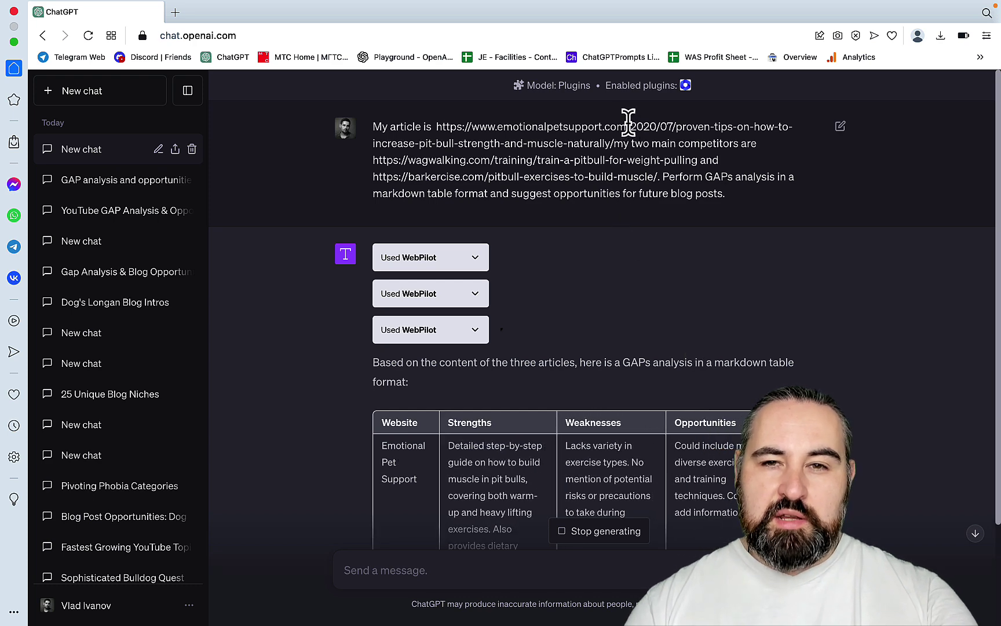
{"action": "left_click_drag", "start_coordinate": [631, 125], "coordinate": [472, 119]}
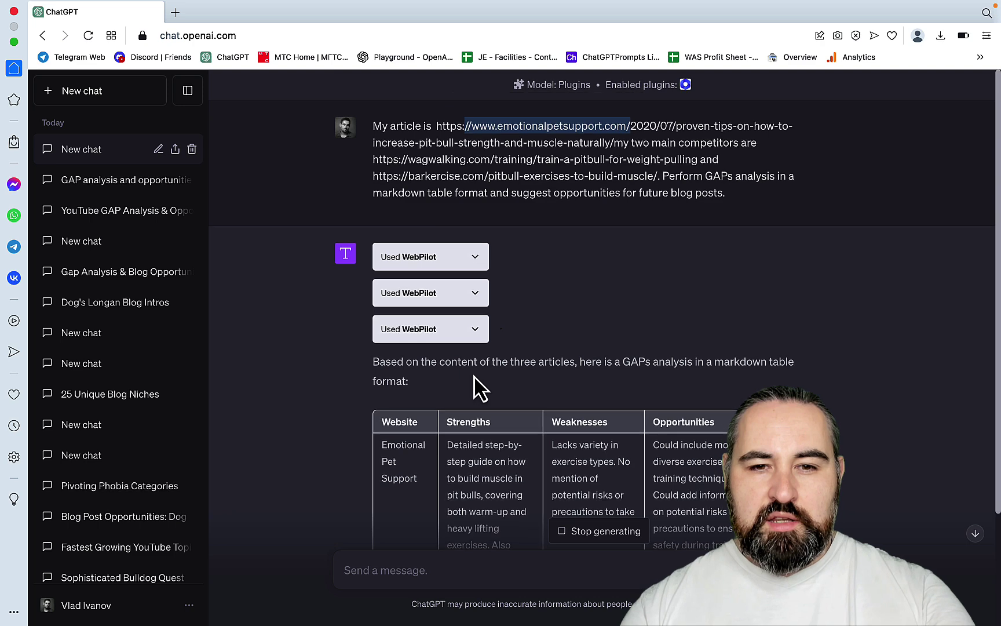
{"action": "scroll", "coordinate": [474, 380], "scroll_direction": "down", "scroll_amount": 4}
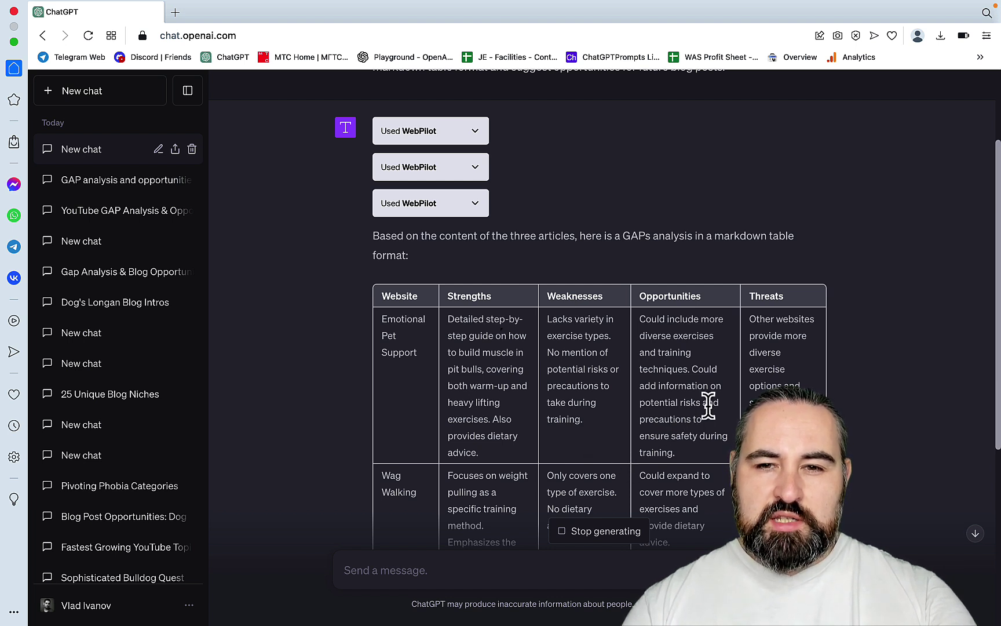
{"action": "scroll", "coordinate": [709, 409], "scroll_direction": "down", "scroll_amount": 2}
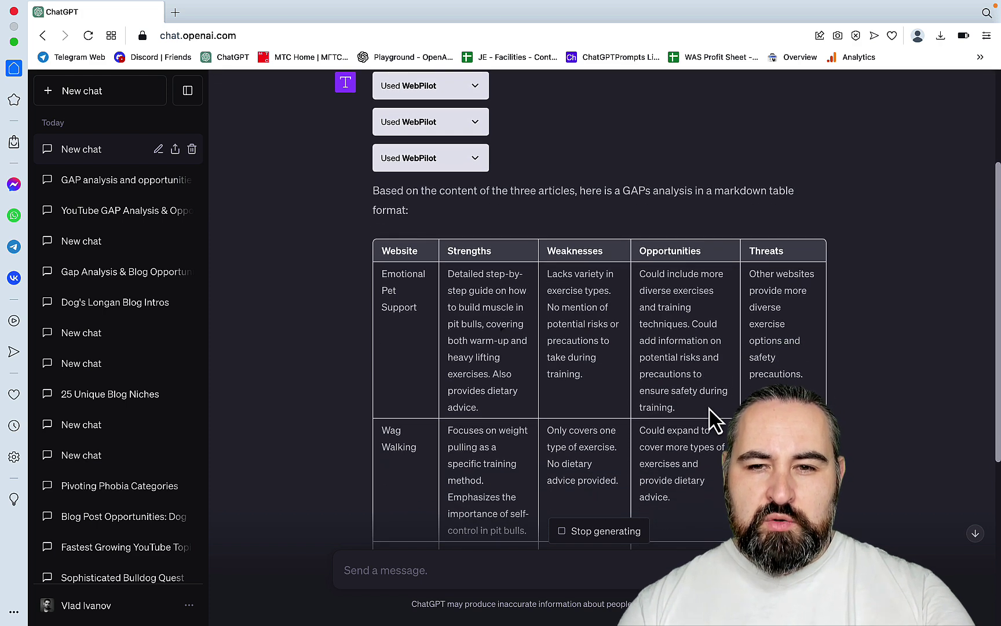